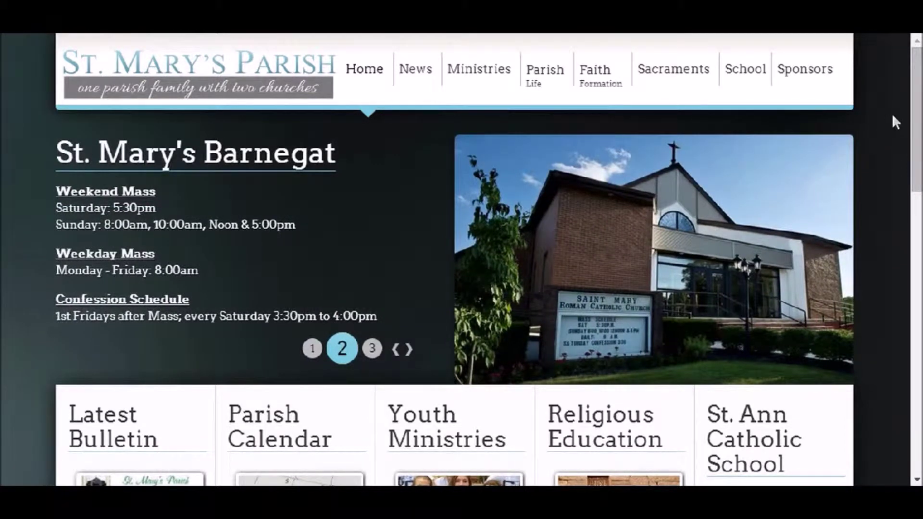
Scroll to the home page footer and open the admin login through the lock icon beside 'Site by Solutio'.
left_click_drag(916, 102, 914, 406)
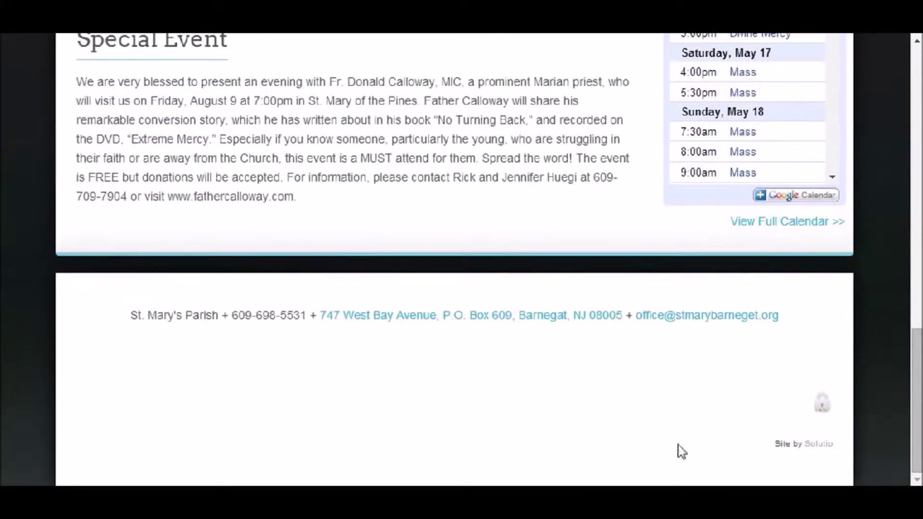
left_click(818, 408)
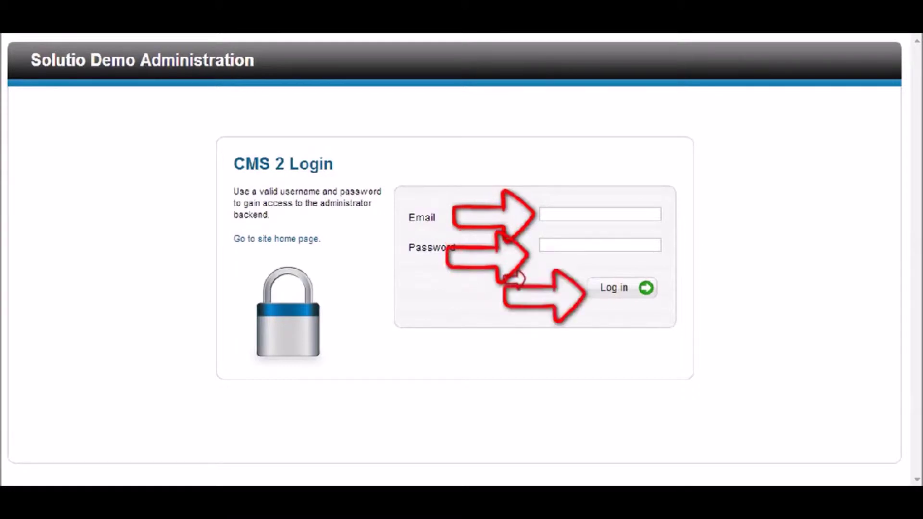
Log in to the Solutio demo administration with the admin account e-mail and password.
left_click(541, 212)
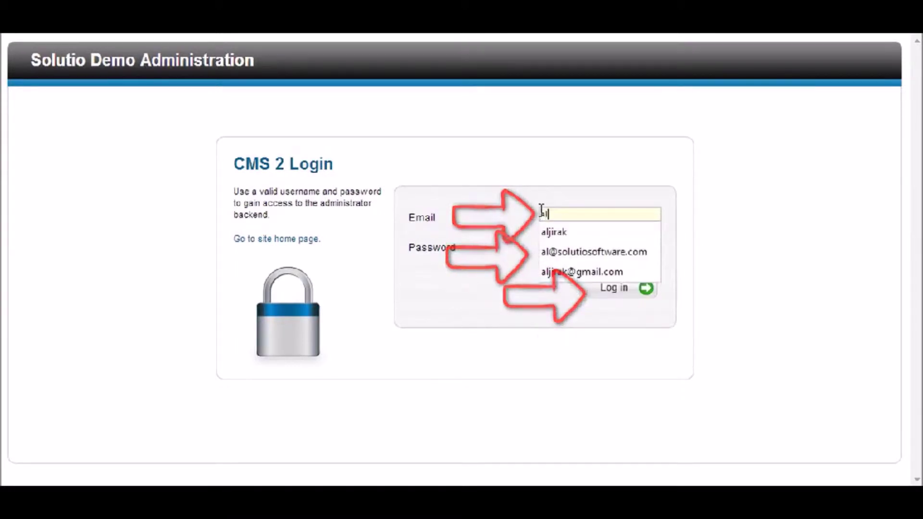
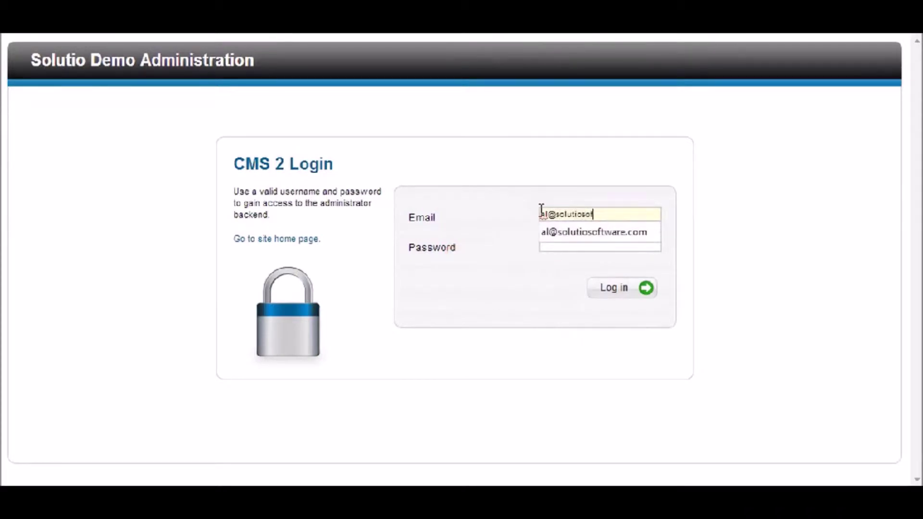
key("Tab")
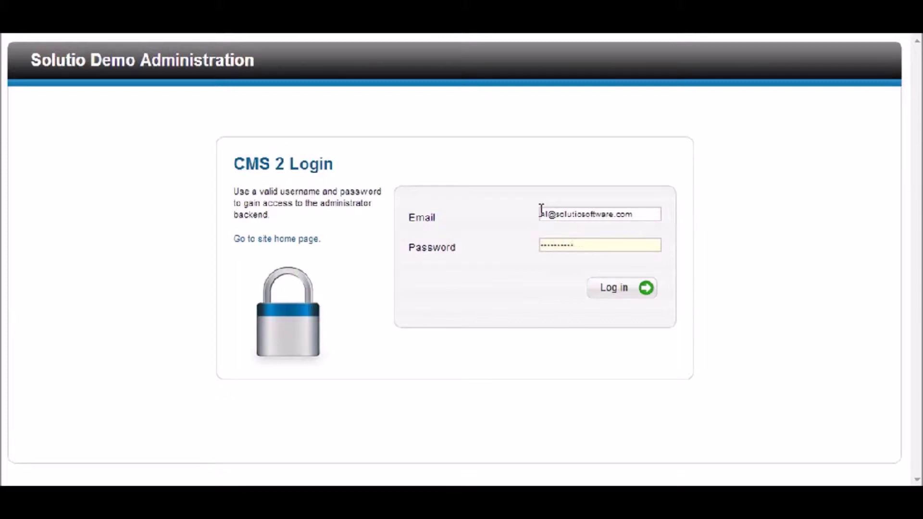
left_click(615, 294)
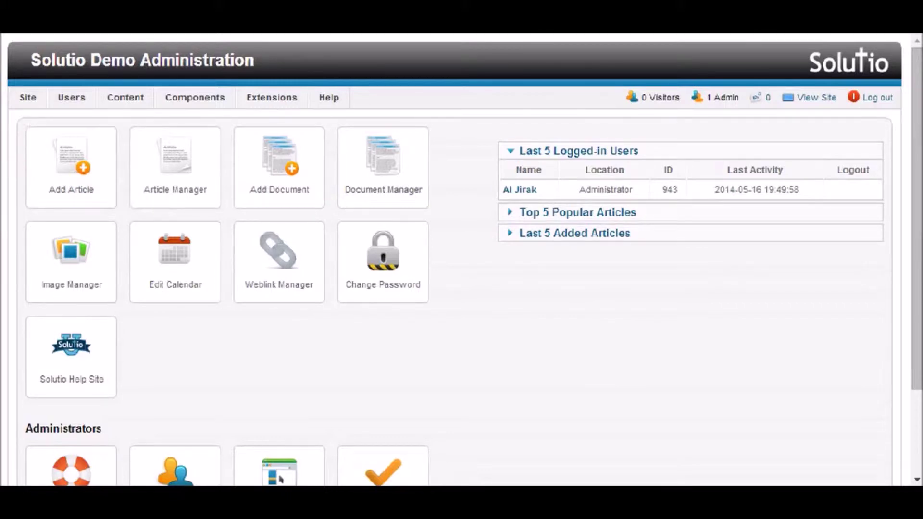
Create a new article titled 'Pro-life Breakfast', keeping the Front Page category.
left_click(78, 166)
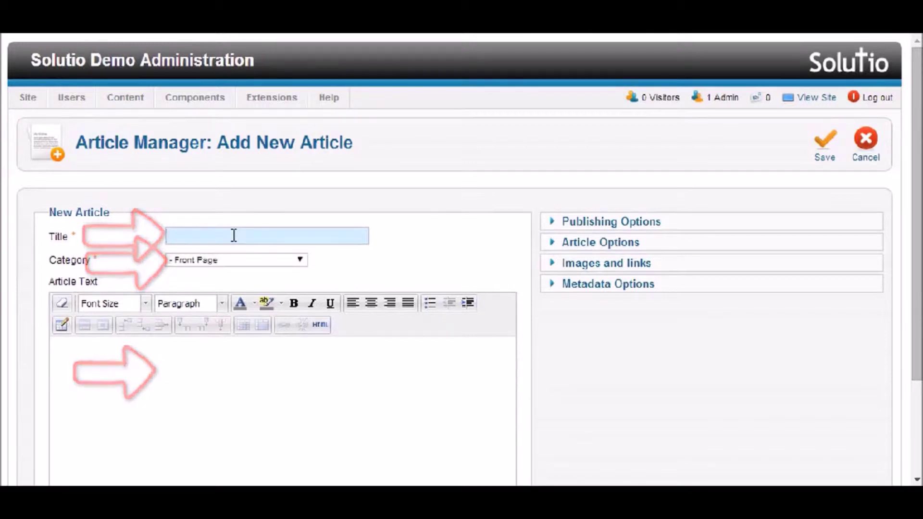
type("Pro")
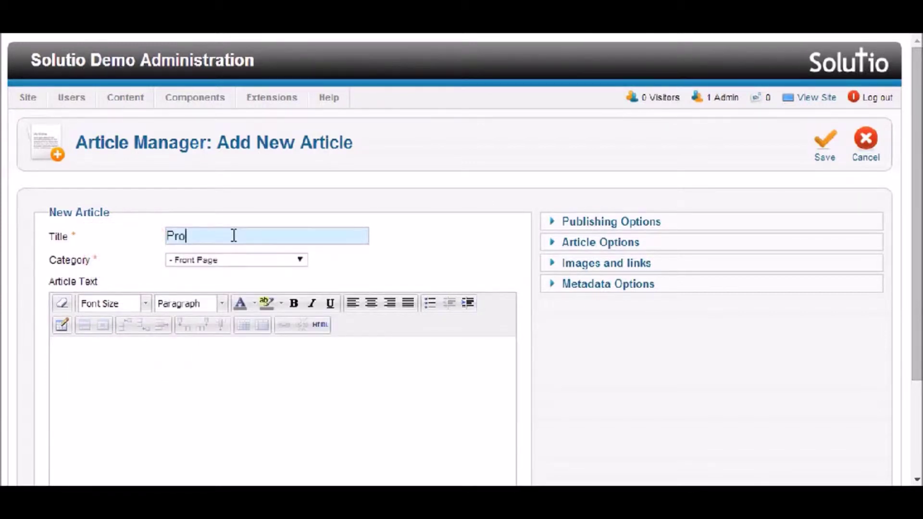
type("-life Breakfast")
left_click(235, 264)
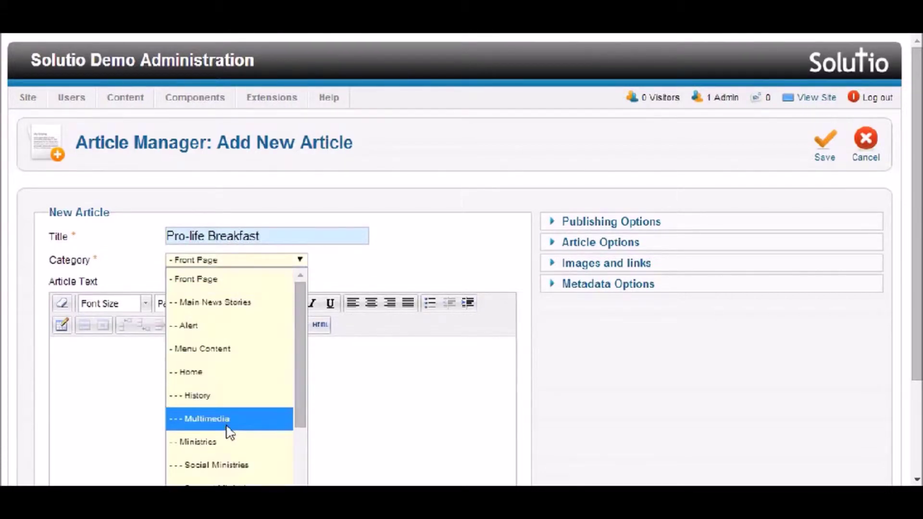
left_click(255, 288)
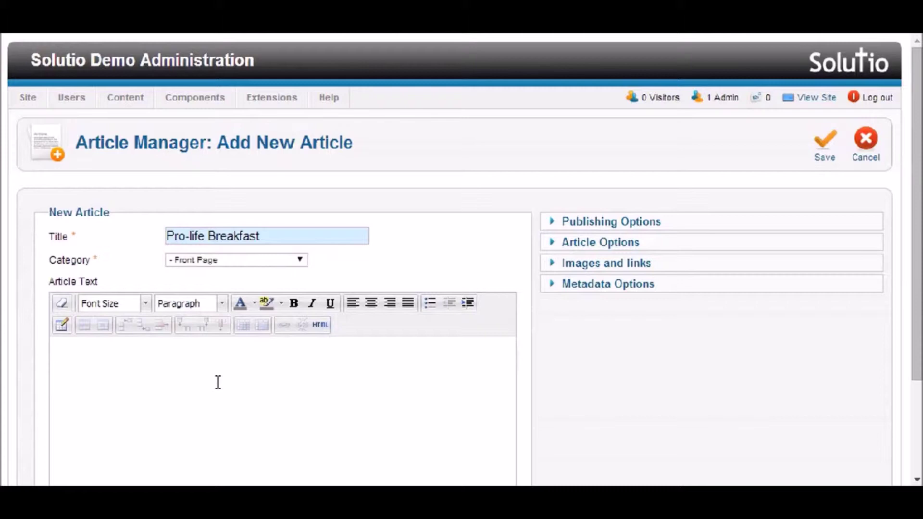
Write the article text 'Enjoy the best pancakes in town!' and confirm Front Page stays selected.
type("oy the best")
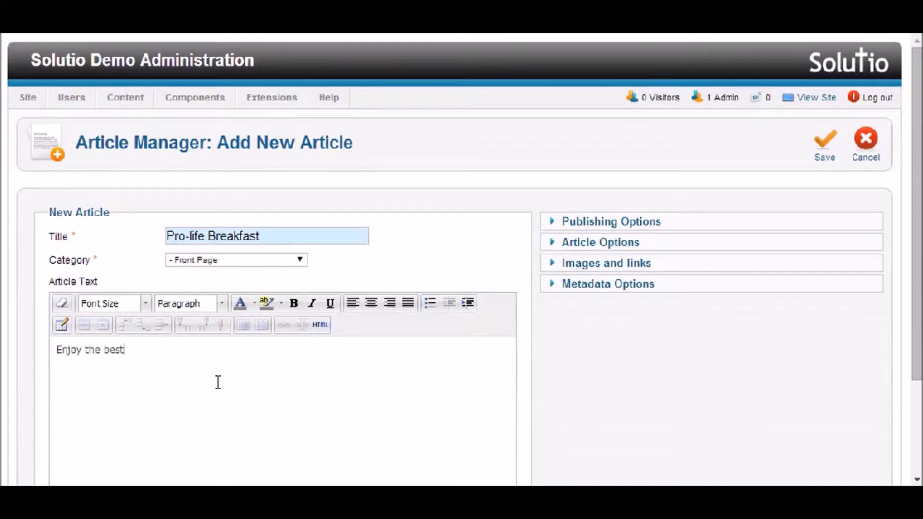
type(" pancakes in town!")
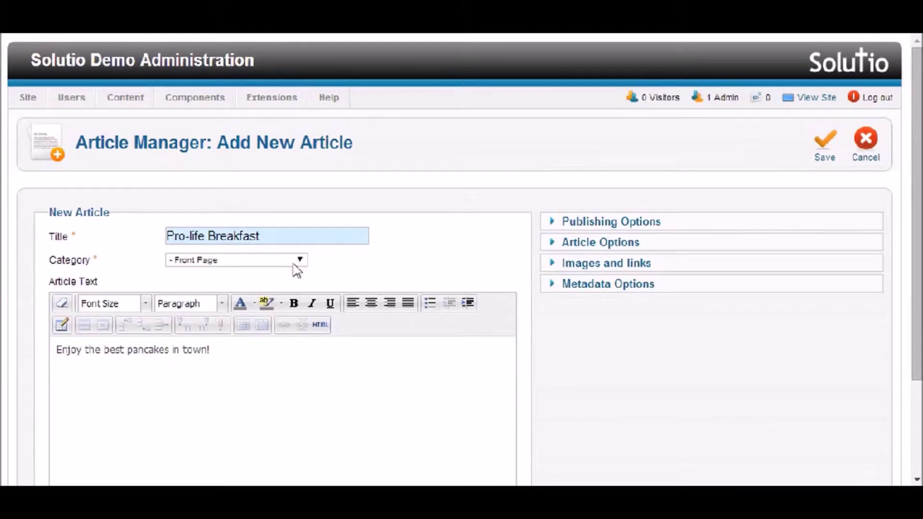
left_click(297, 269)
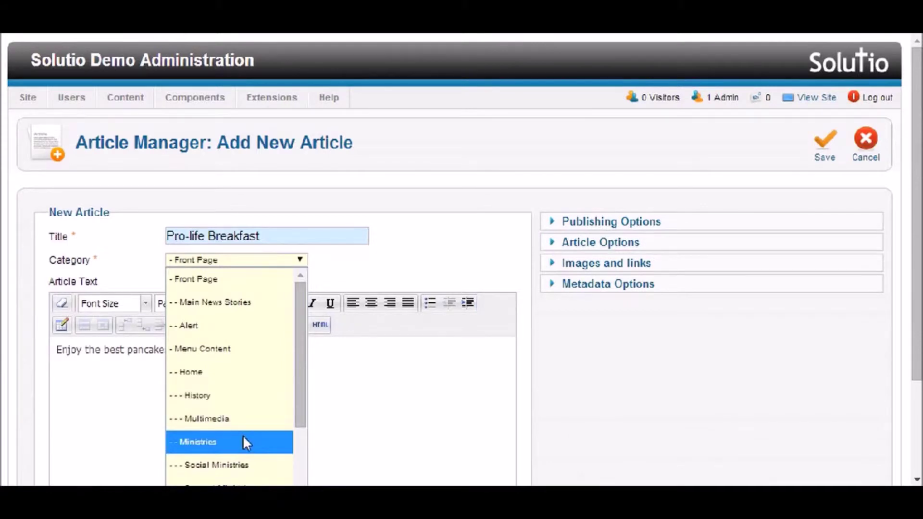
left_click(460, 249)
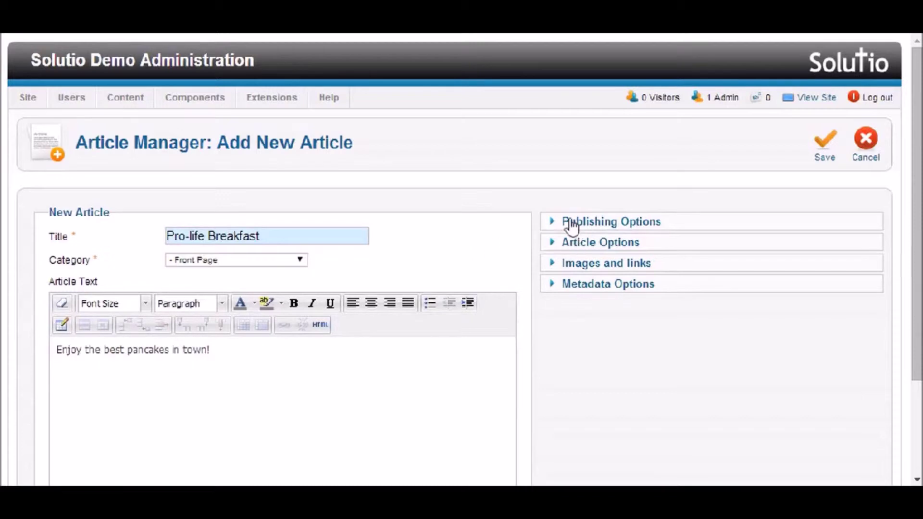
left_click(553, 226)
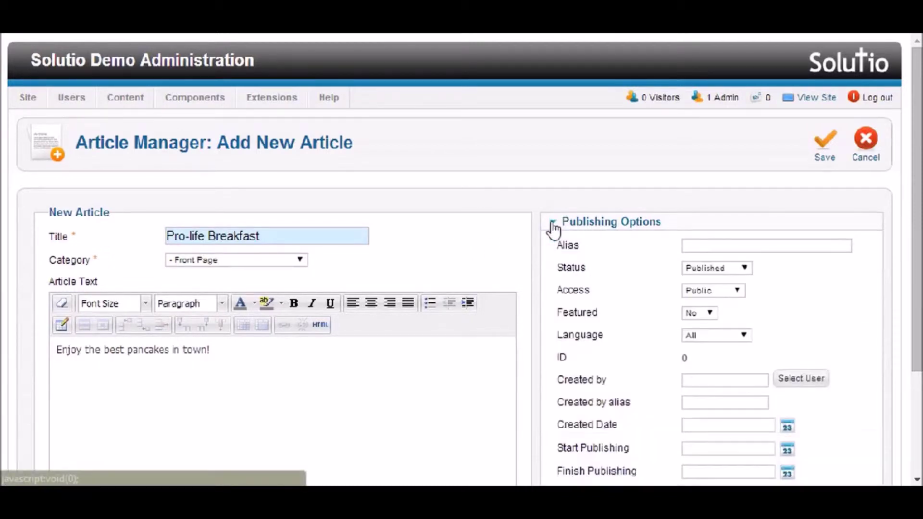
scroll(812, 254, "down", 2)
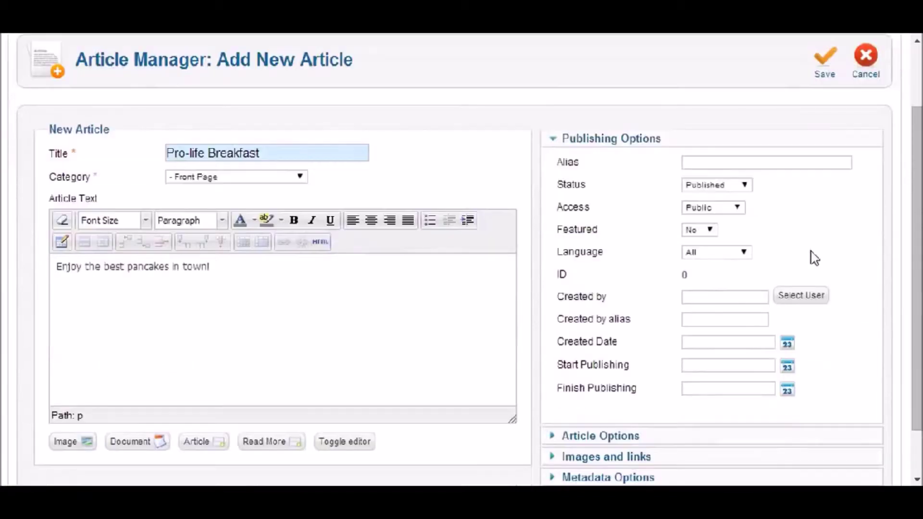
scroll(808, 250, "down", 2)
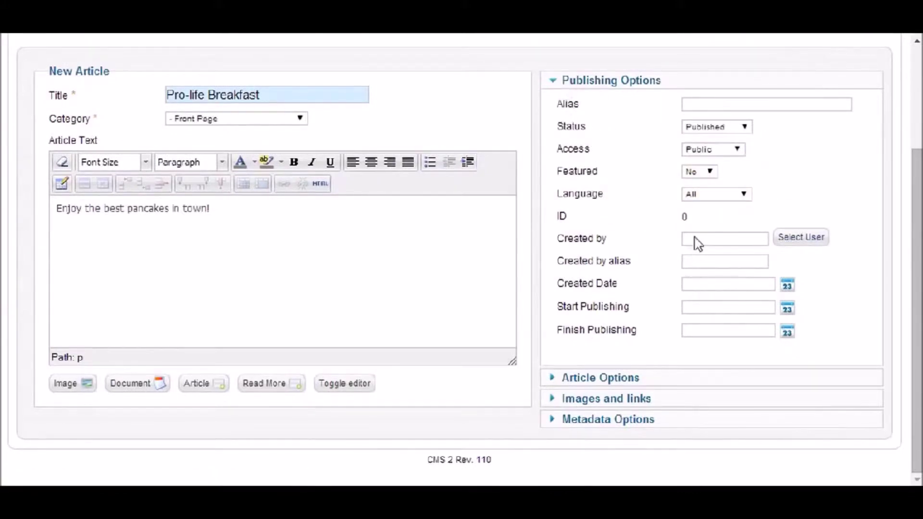
left_click(721, 333)
left_click(787, 312)
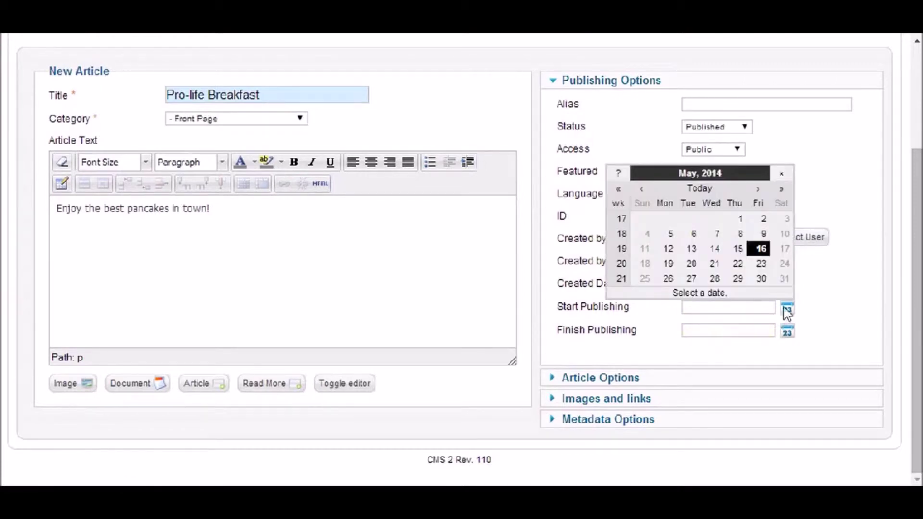
left_click(815, 312)
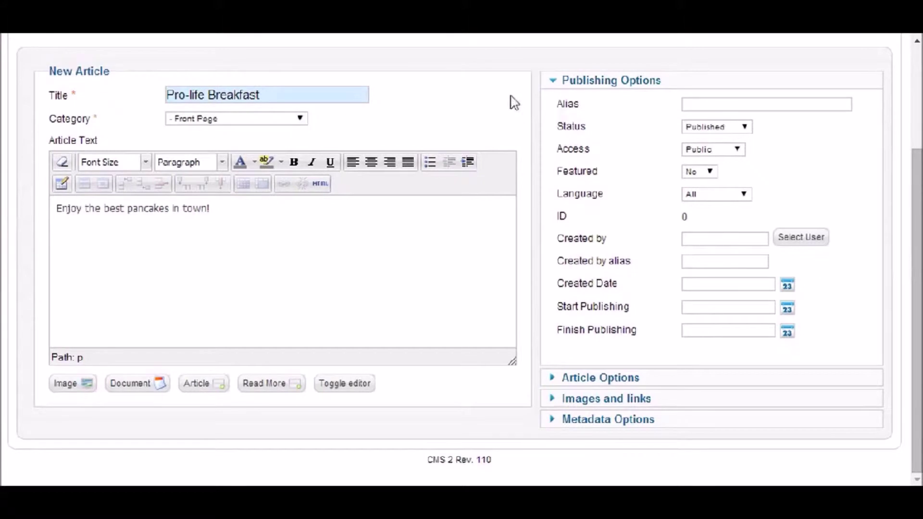
left_click(552, 82)
scroll(632, 117, "up", 3)
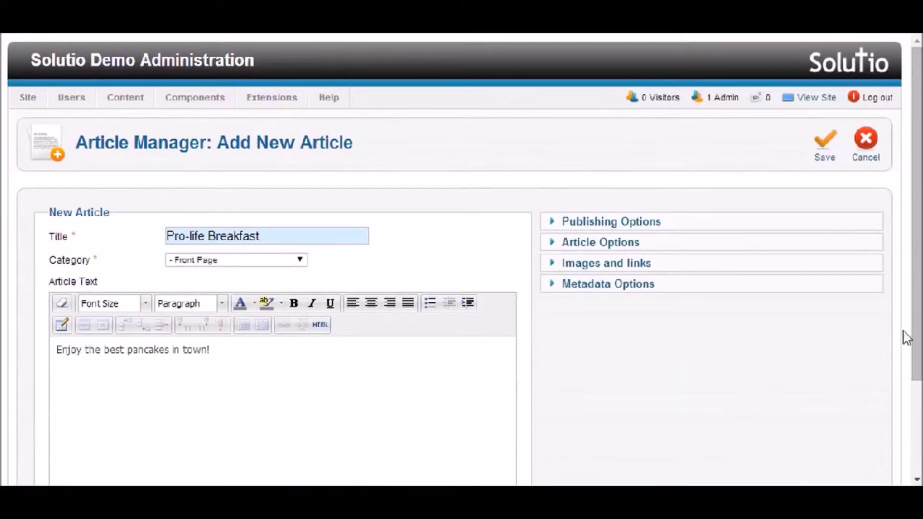
Save the Pro-life Breakfast article and return to the Article Manager list.
left_click(825, 154)
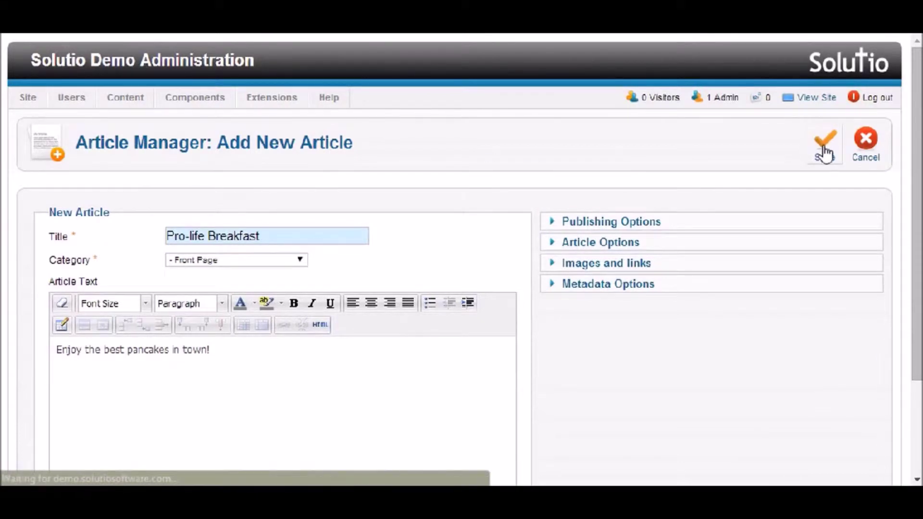
scroll(384, 289, "down", 3)
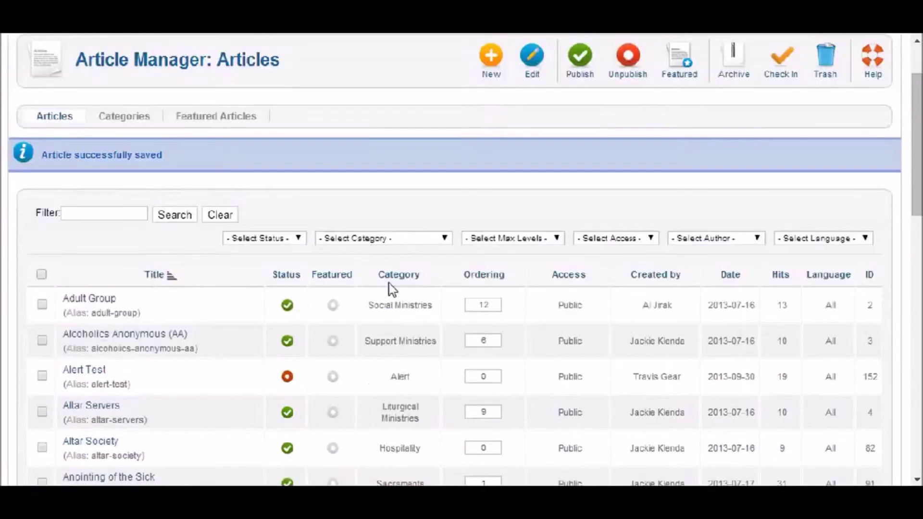
scroll(399, 281, "down", 3)
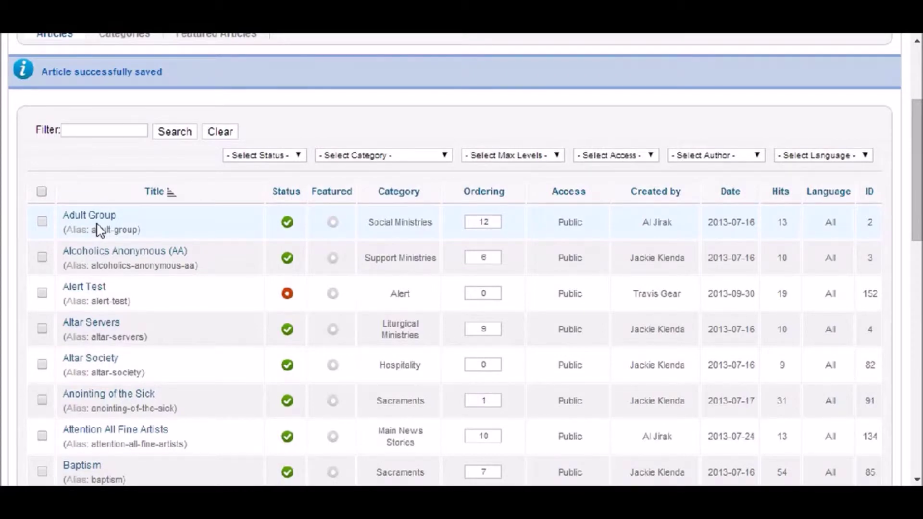
Tick the Adult Group and Alcoholics Anonymous articles for batch processing.
left_click(43, 222)
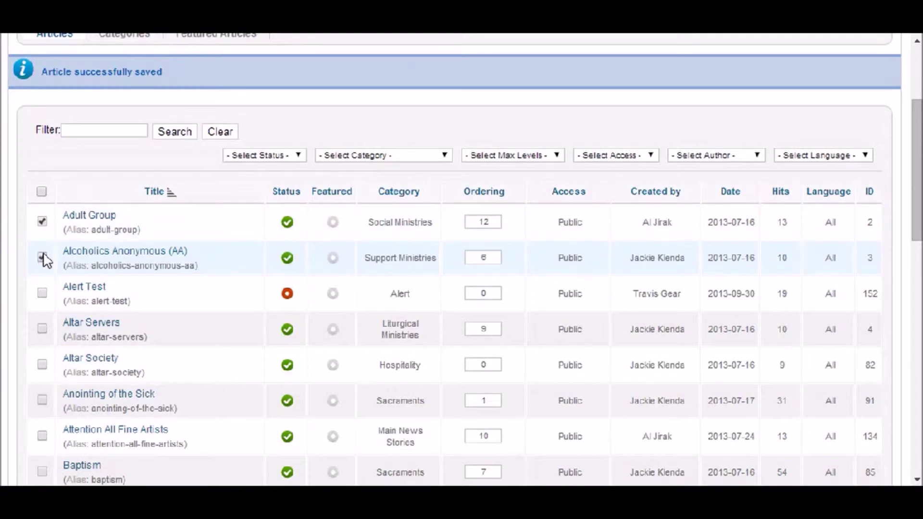
left_click(43, 258)
scroll(162, 260, "down", 3)
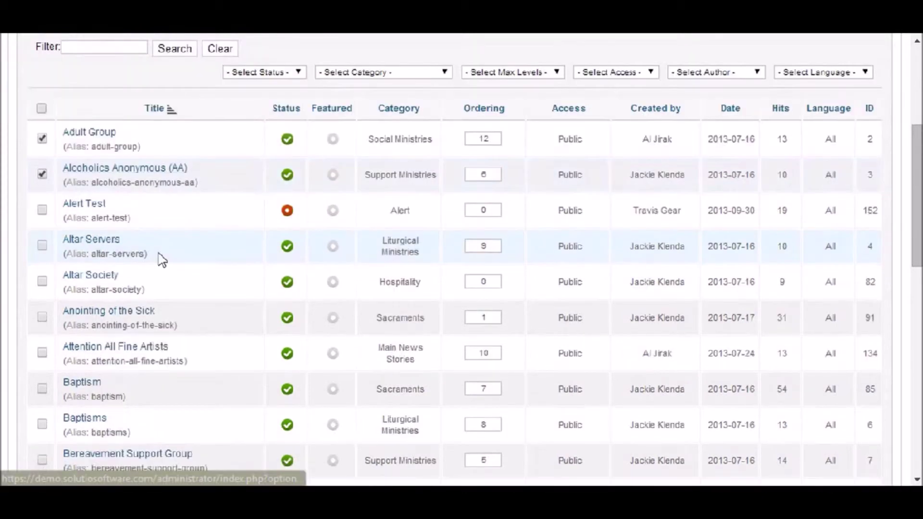
Batch-copy the two marked articles into the History category, then go to the Control Panel.
scroll(162, 260, "down", 10)
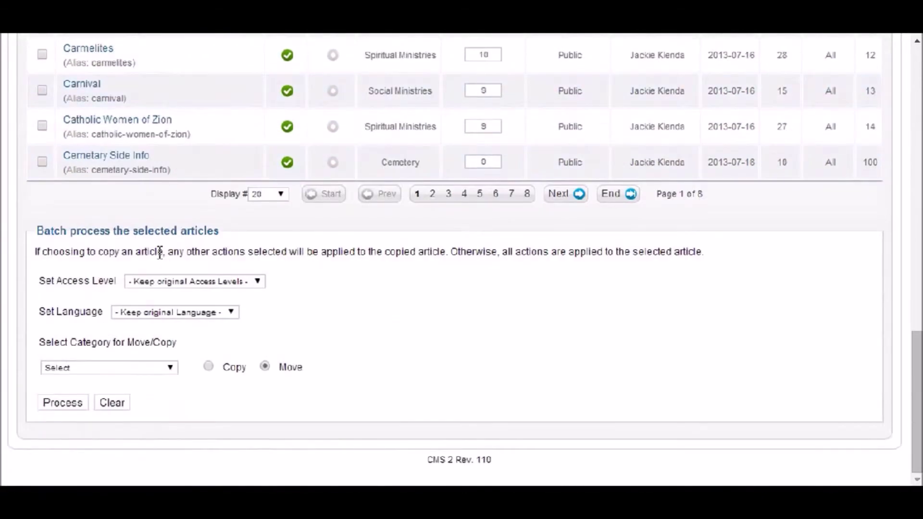
left_click(116, 368)
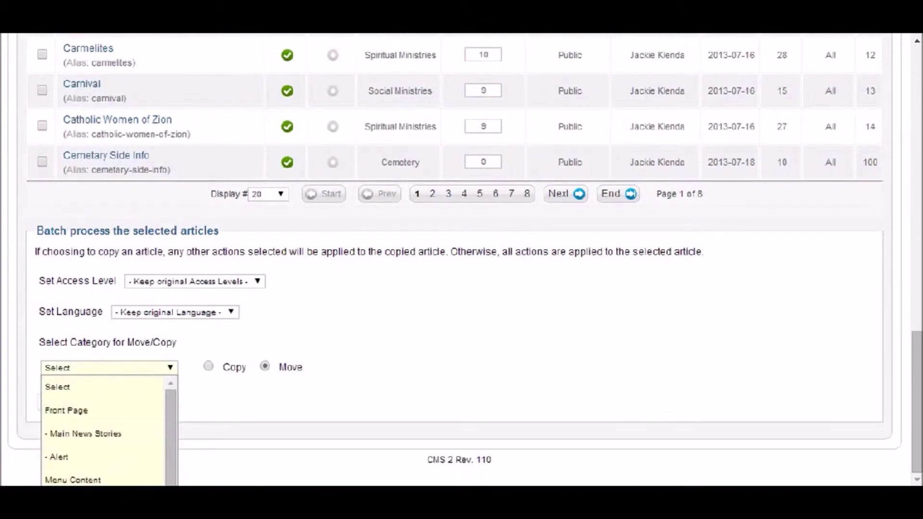
left_click(145, 457)
left_click(209, 367)
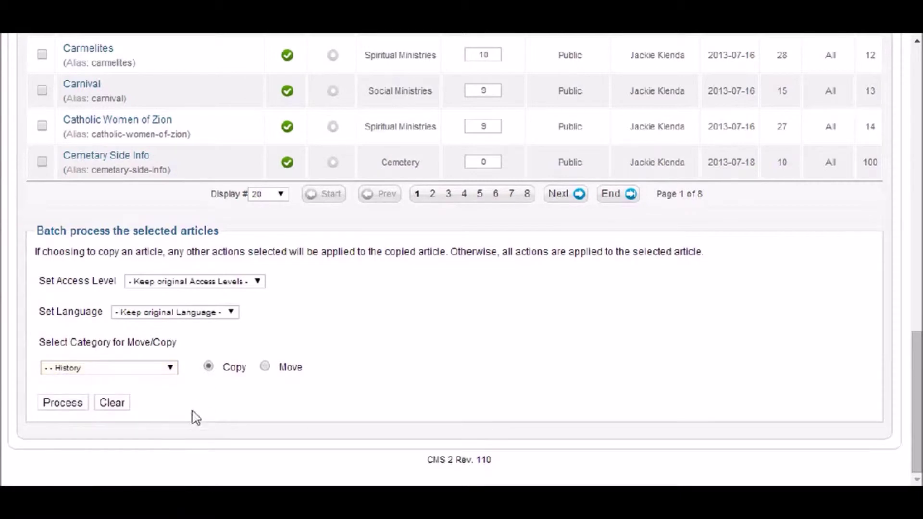
left_click(63, 403)
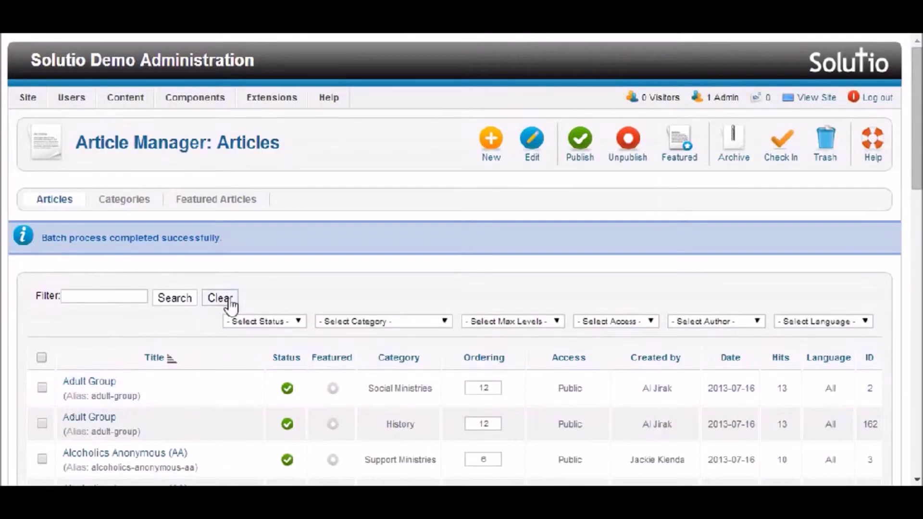
mouse_move(36, 102)
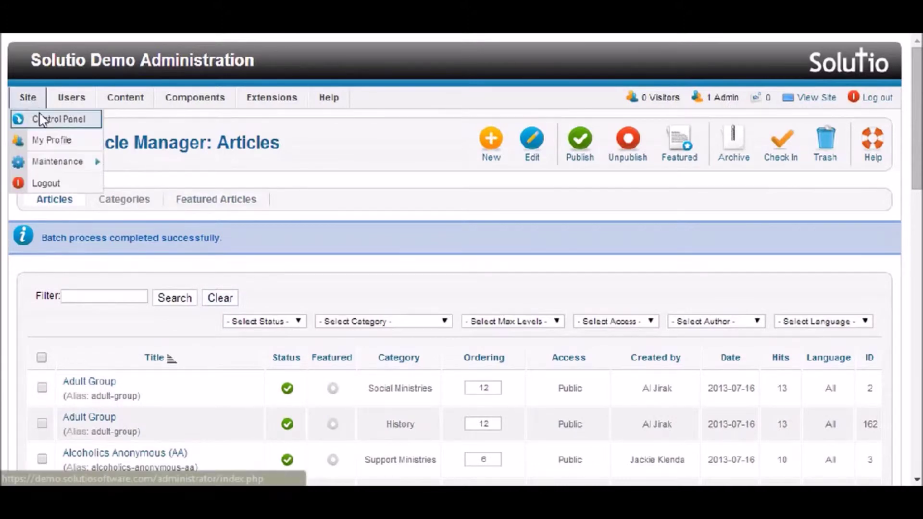
left_click(40, 115)
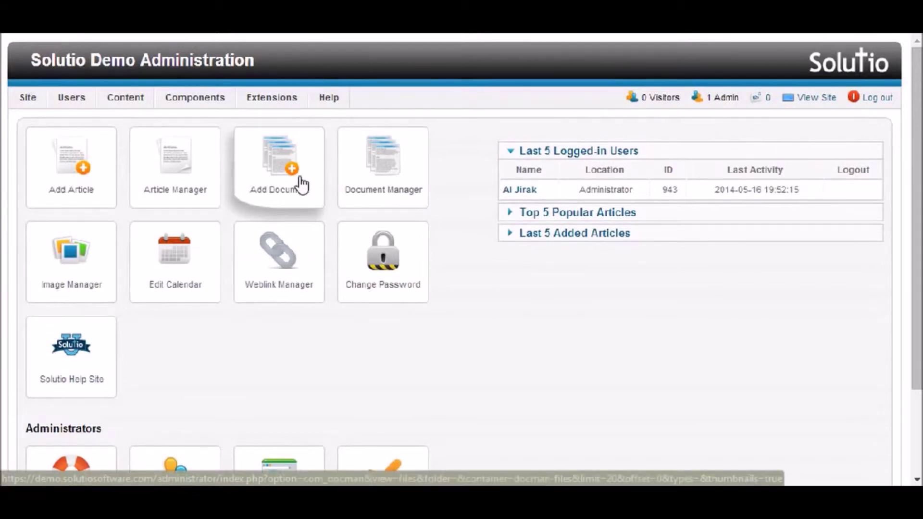
From the Add Document tile, bring up the 'Upload files to Root' dialog.
left_click(302, 184)
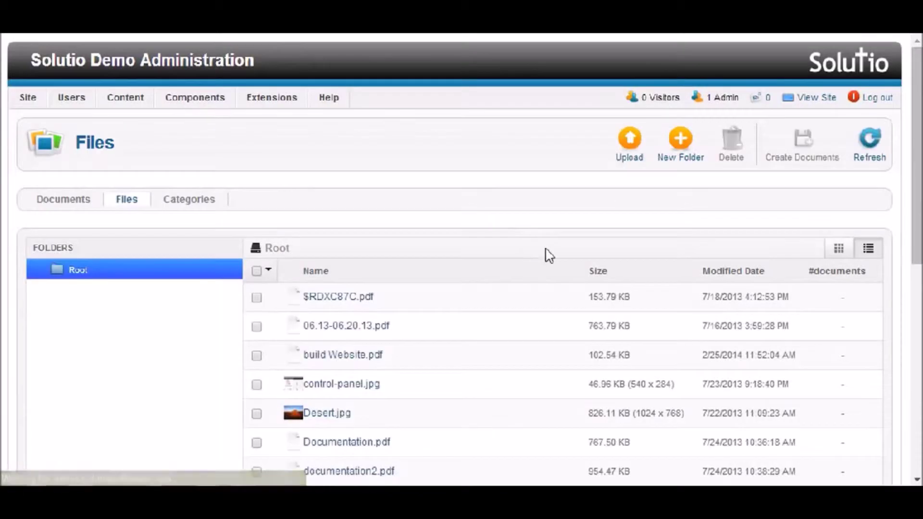
left_click(629, 155)
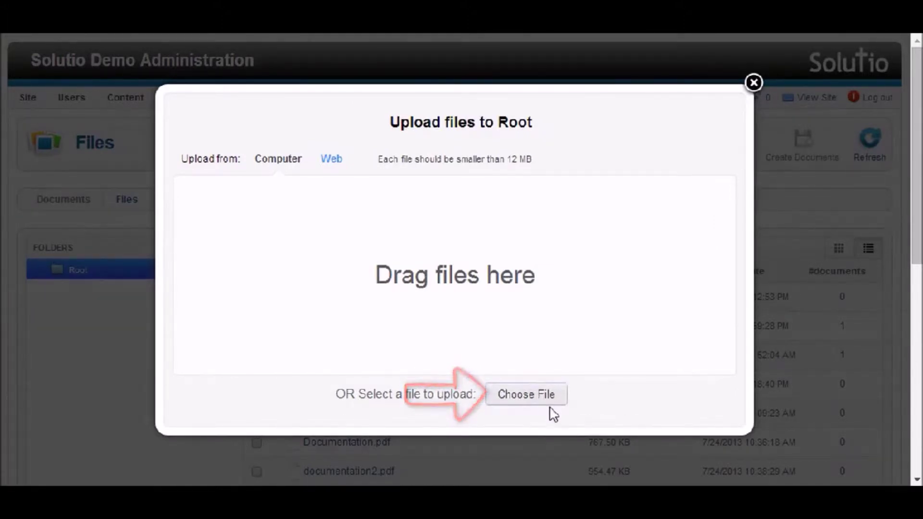
Upload Blt.May18,2014 2.pdf into Root and open the Create Documents form for it.
left_click(549, 405)
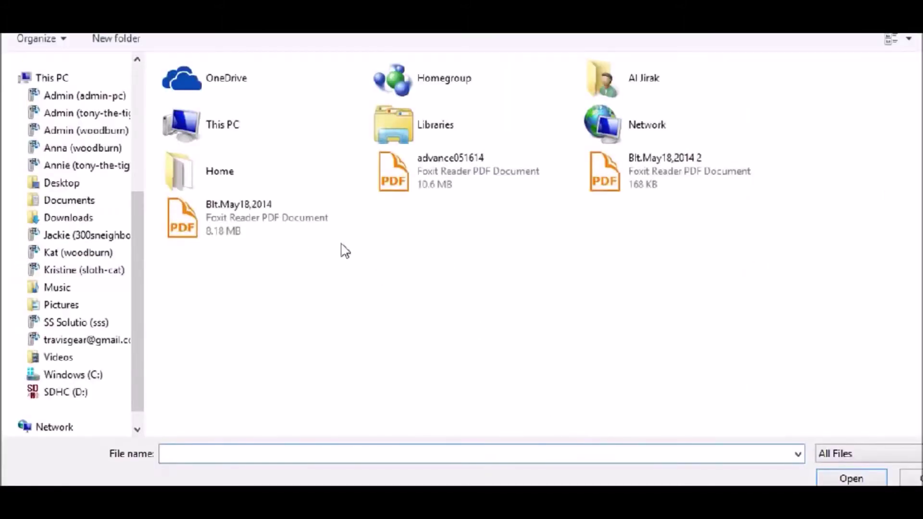
double_click(598, 162)
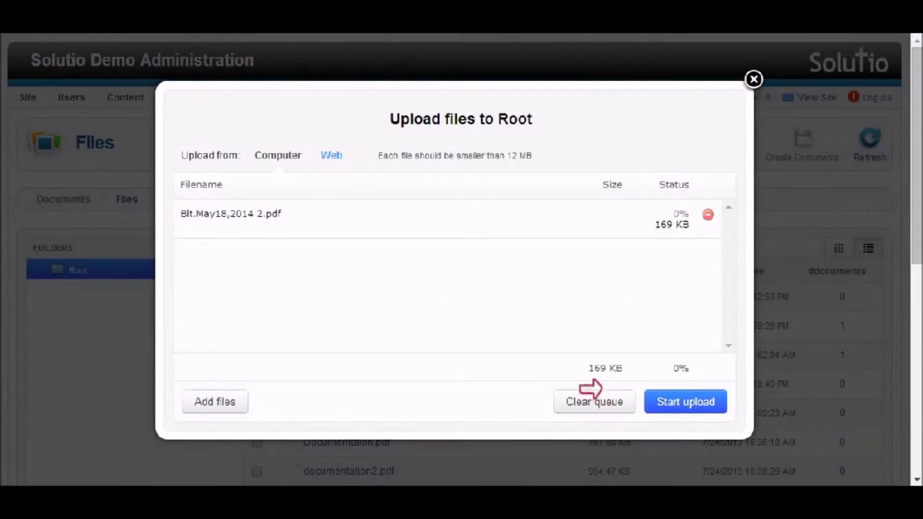
left_click(704, 404)
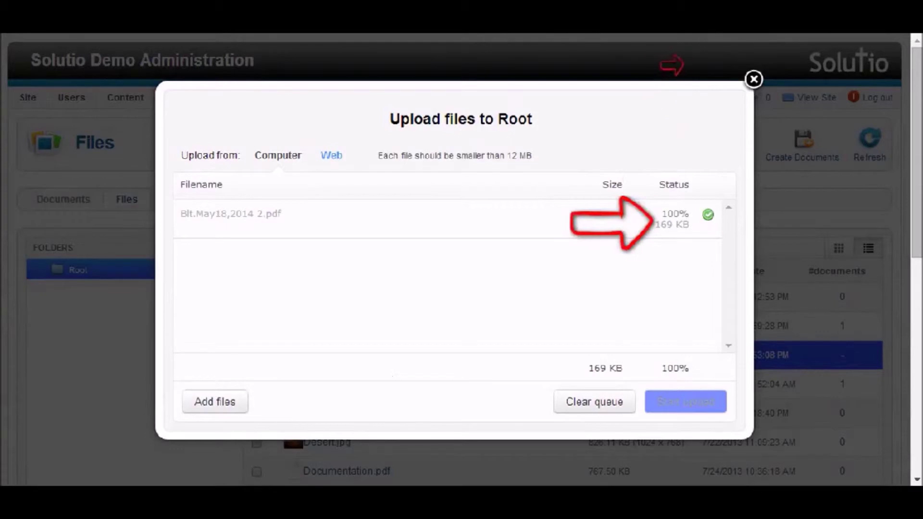
left_click(754, 79)
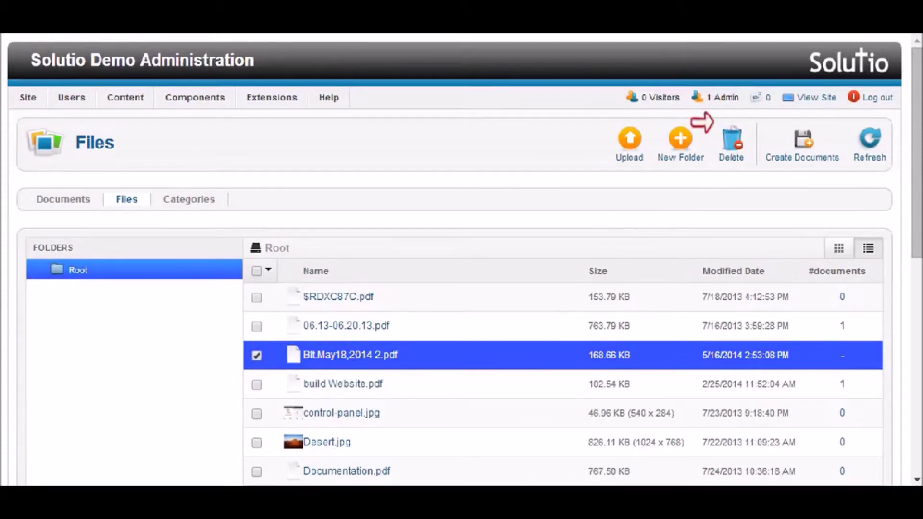
left_click(808, 152)
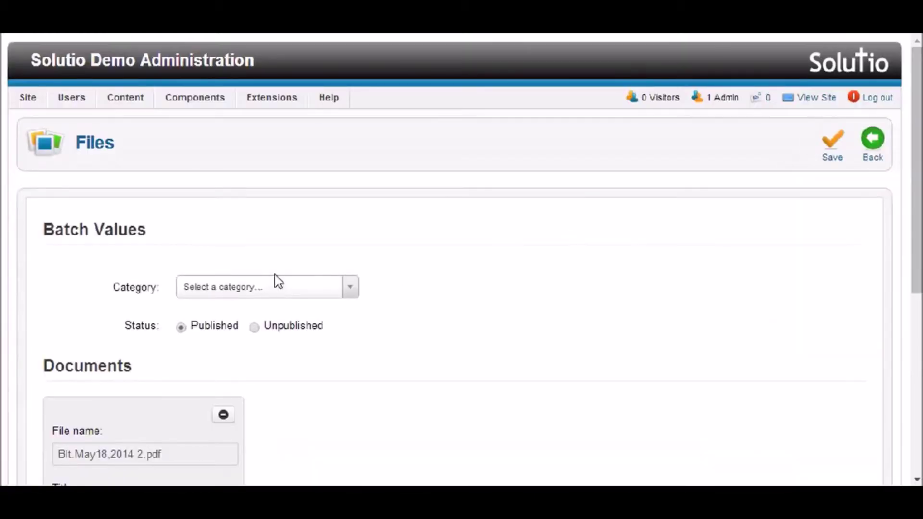
Set the new document's category to Bulletin.
left_click_drag(918, 242, 918, 290)
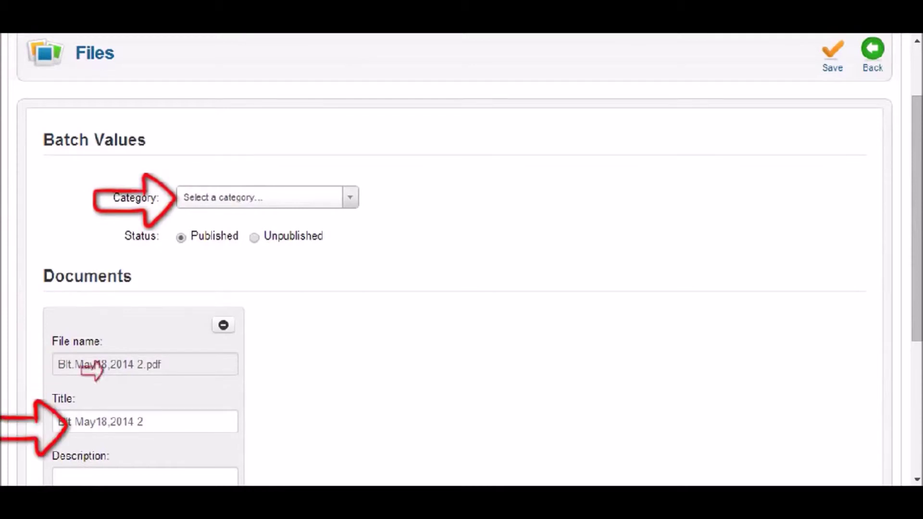
left_click(214, 197)
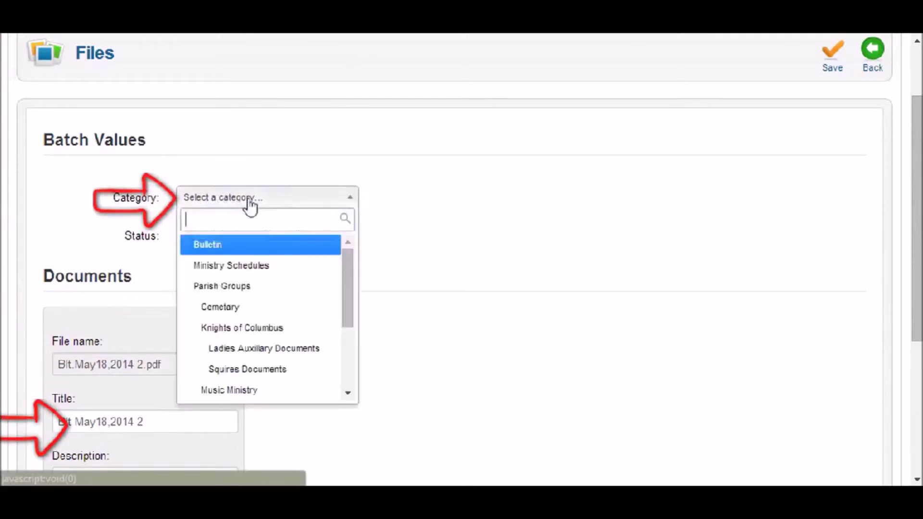
left_click(232, 249)
Change the document title to 'May 18, 2014' and save it.
left_click(77, 424)
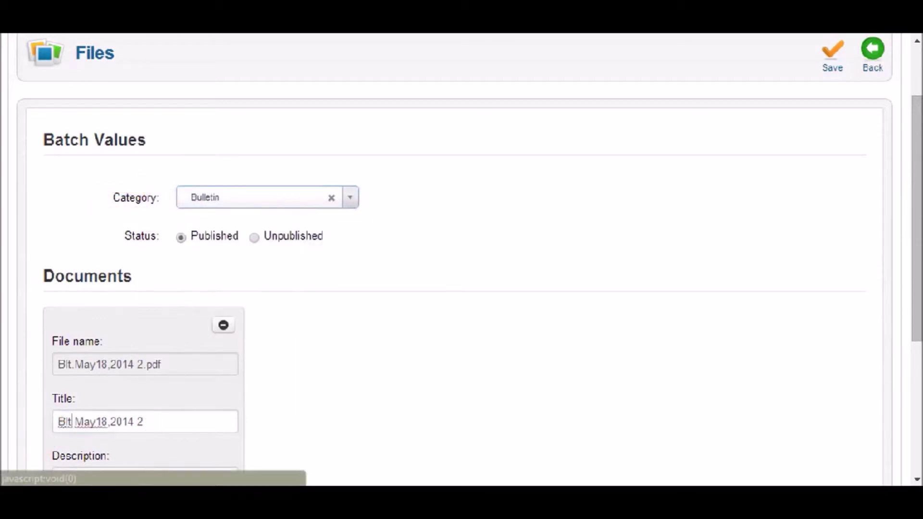
double_click(65, 422)
key("BackSpace")
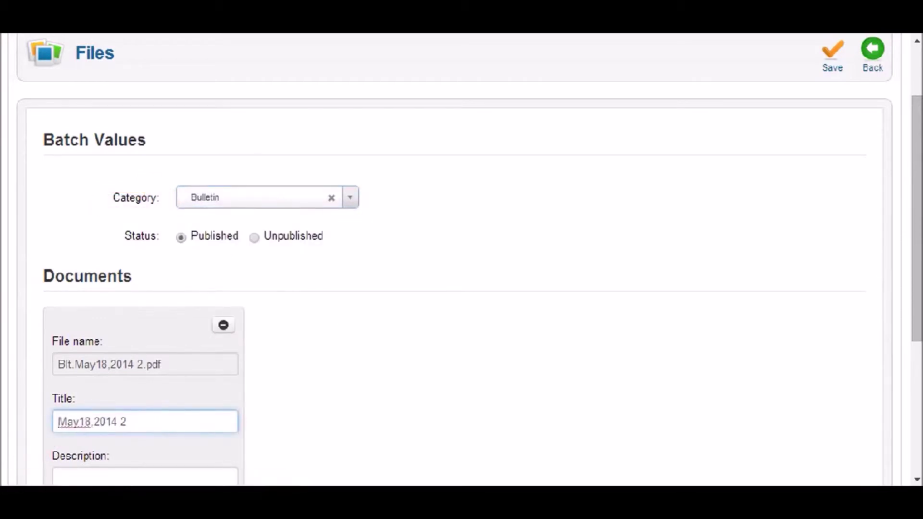
left_click(95, 422)
left_click(81, 421)
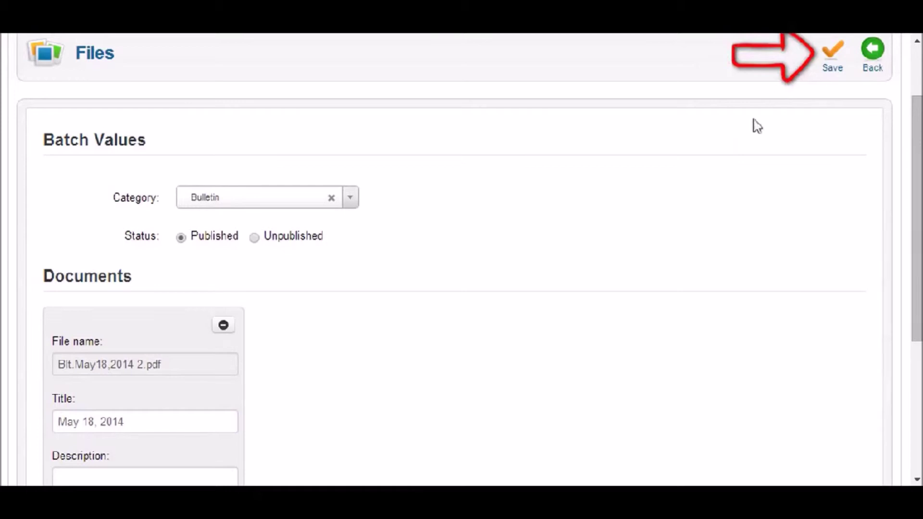
left_click(836, 67)
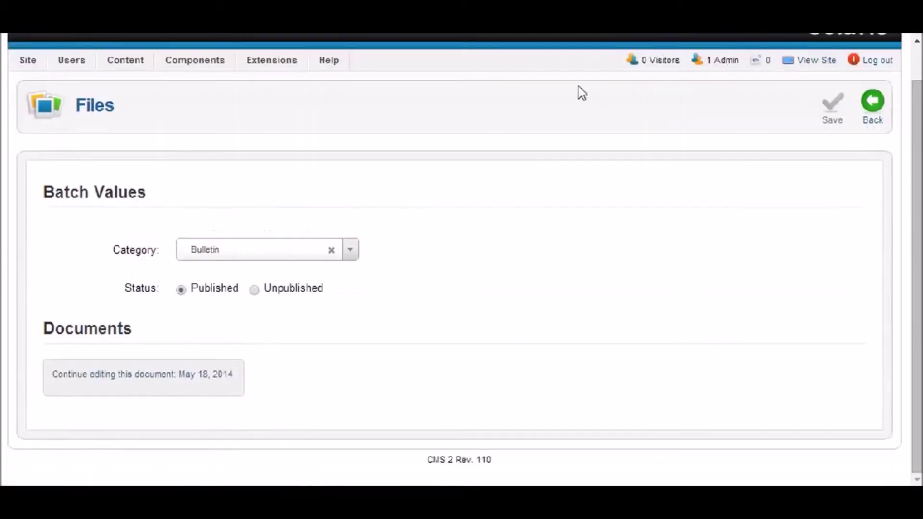
scroll(57, 82, "up", 1)
mouse_move(28, 101)
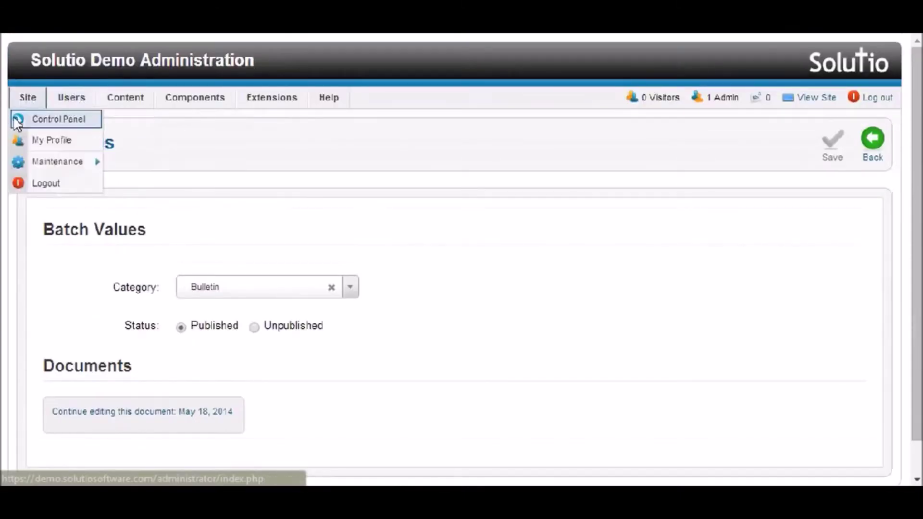
Open the clipart folder in the Image Manager from the Control Panel.
left_click(47, 120)
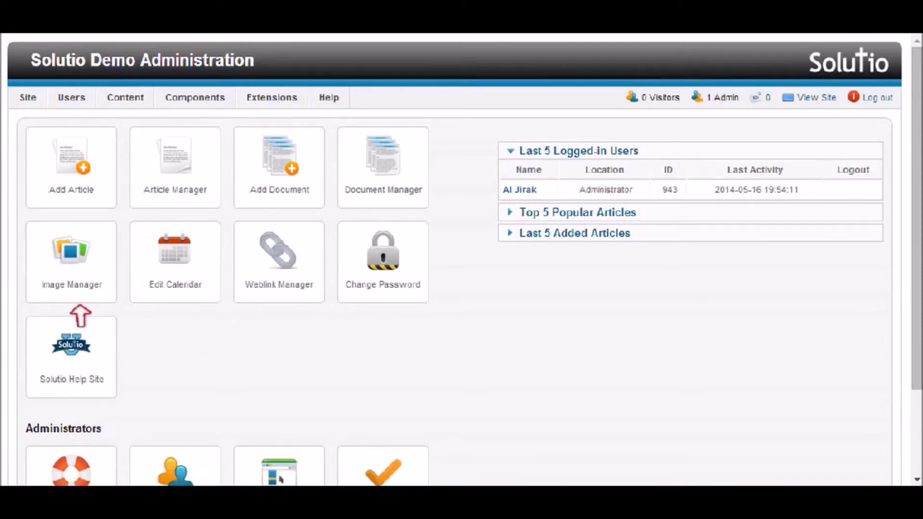
left_click(74, 257)
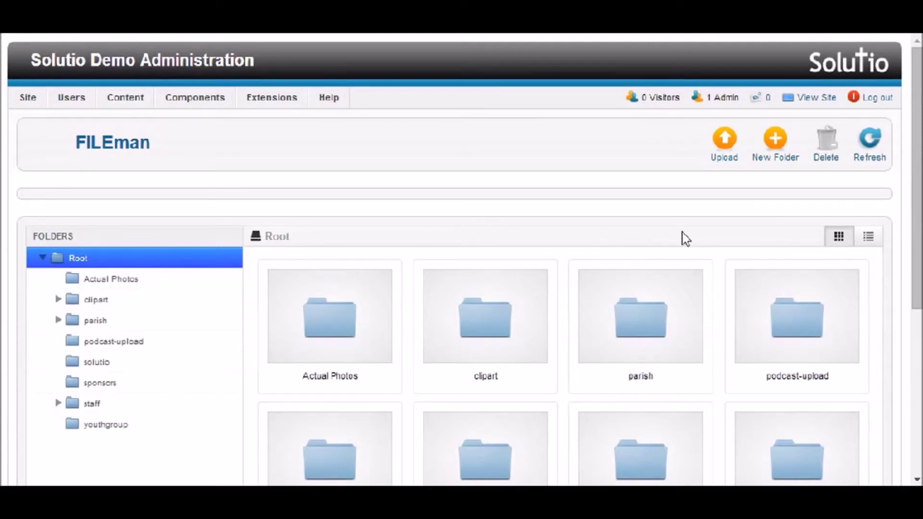
scroll(523, 195, "down", 4)
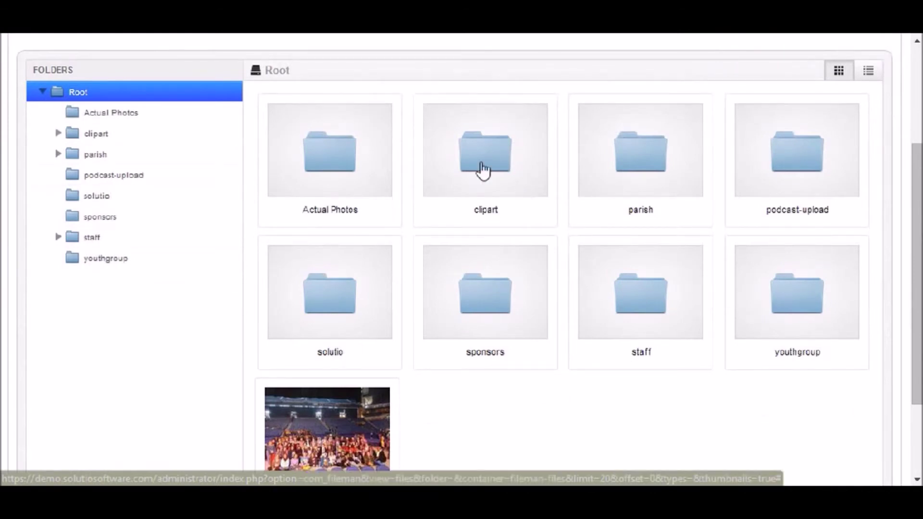
left_click(482, 169)
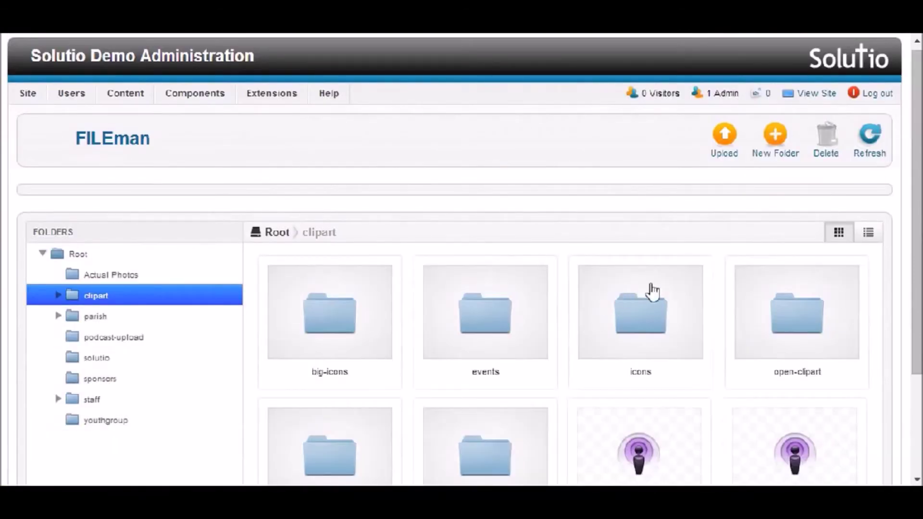
Preview podcast.png, close the lightbox, and return to the Control Panel.
scroll(644, 289, "down", 2)
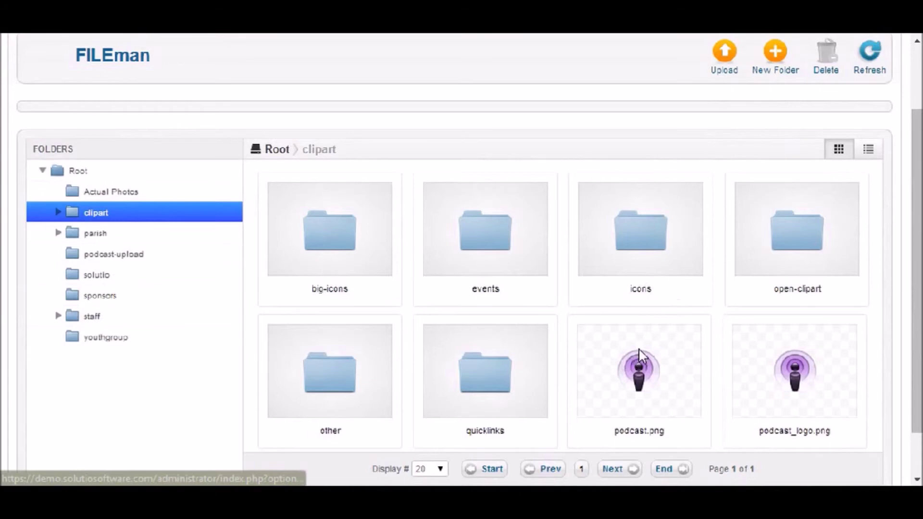
left_click(641, 358)
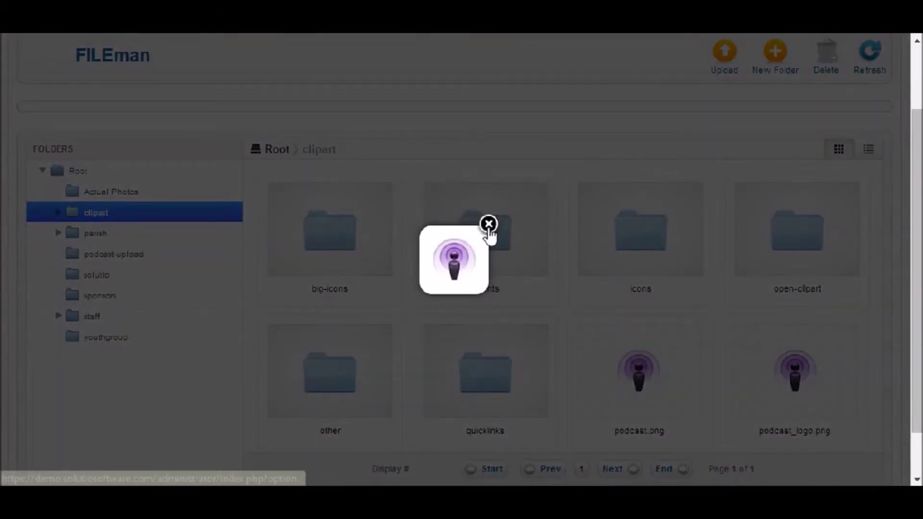
left_click(488, 225)
scroll(610, 206, "up", 2)
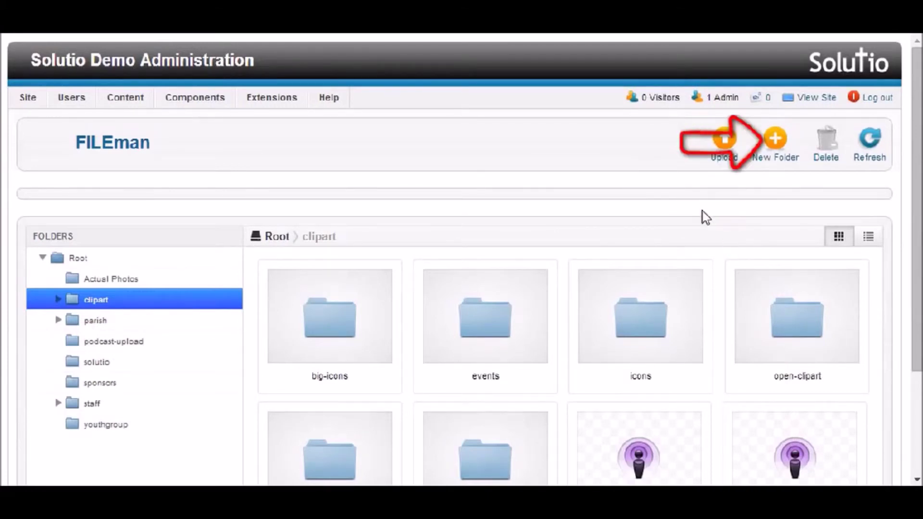
mouse_move(33, 102)
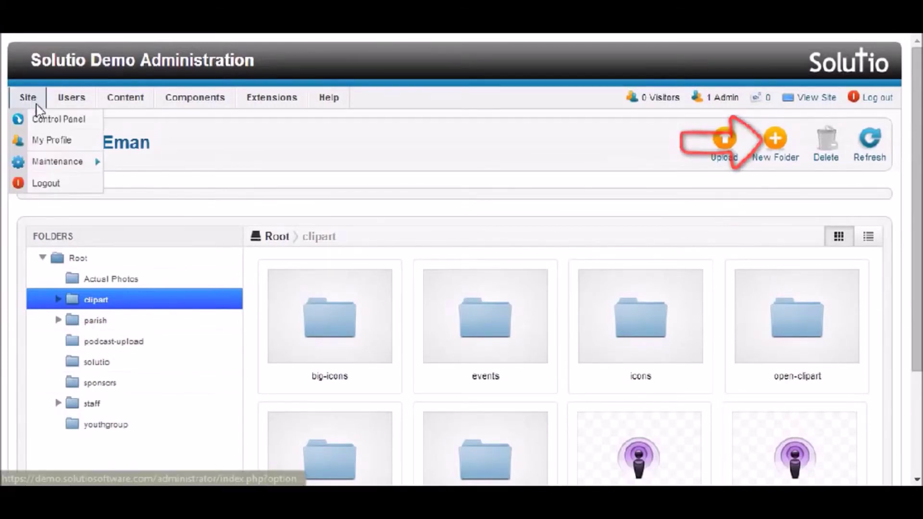
left_click(45, 124)
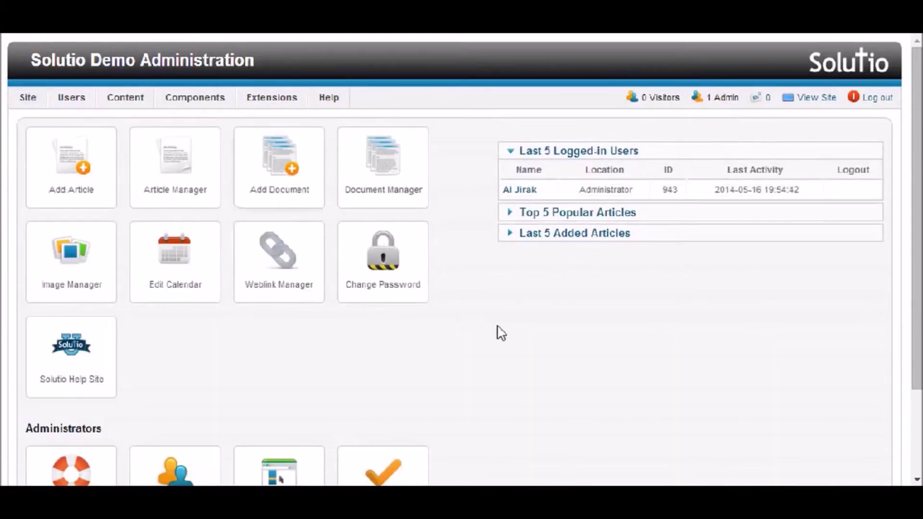
View the Users list through the Change Password tile, then go back to the Control Panel.
scroll(478, 309, "down", 2)
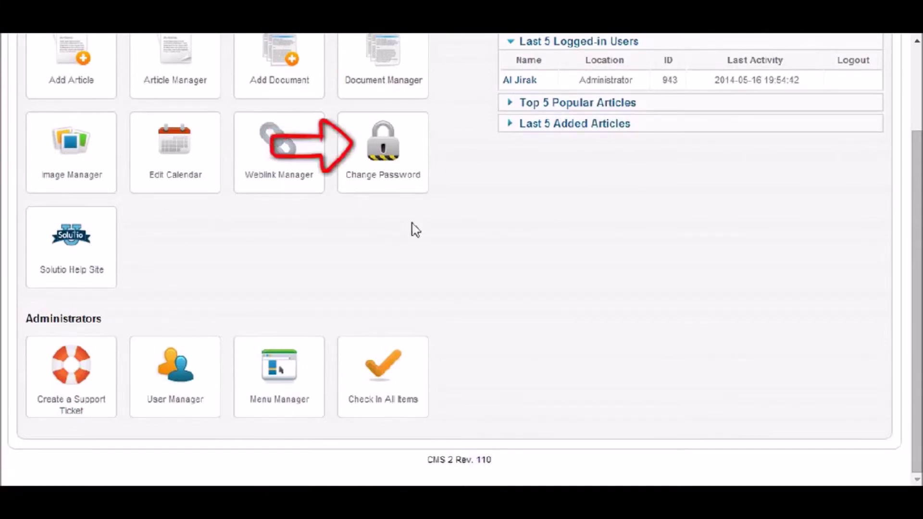
left_click(393, 158)
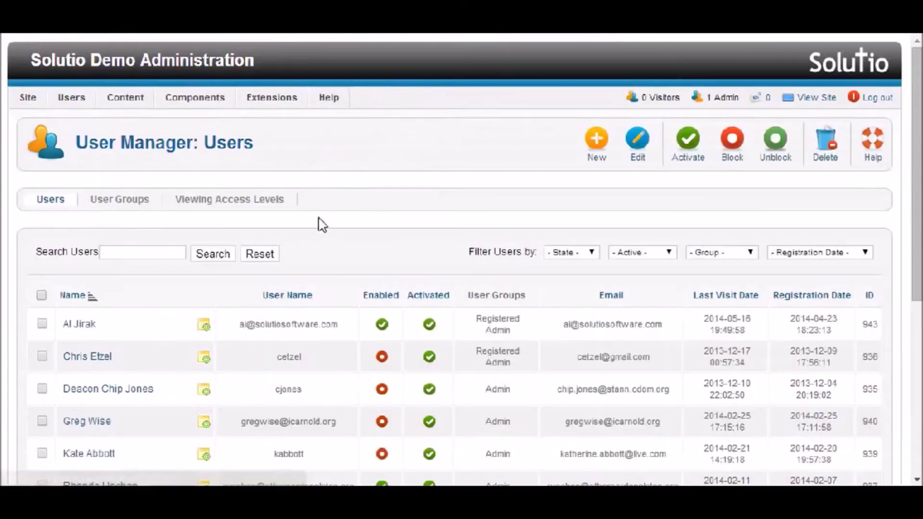
mouse_move(26, 98)
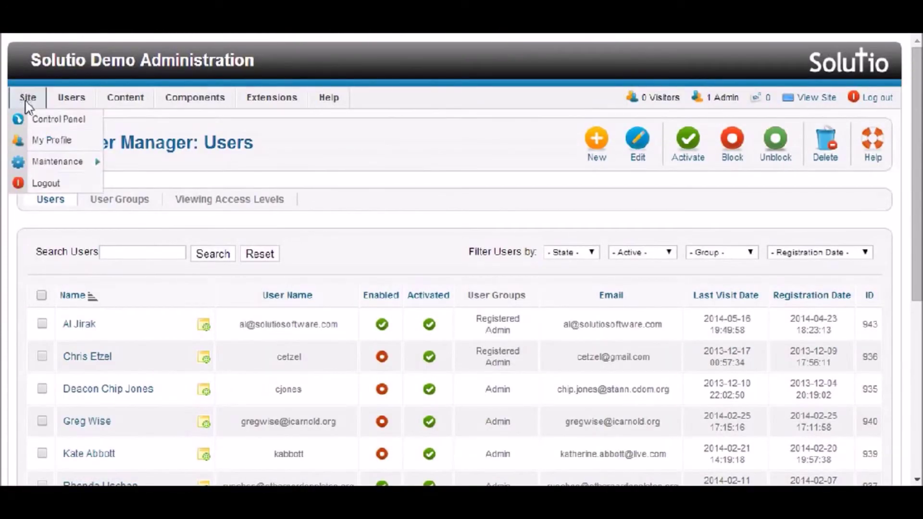
left_click(43, 123)
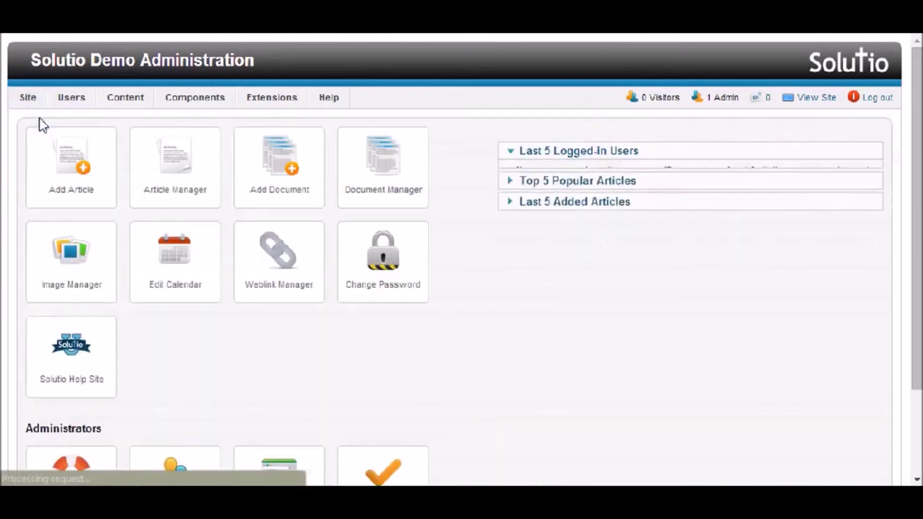
scroll(485, 307, "down", 3)
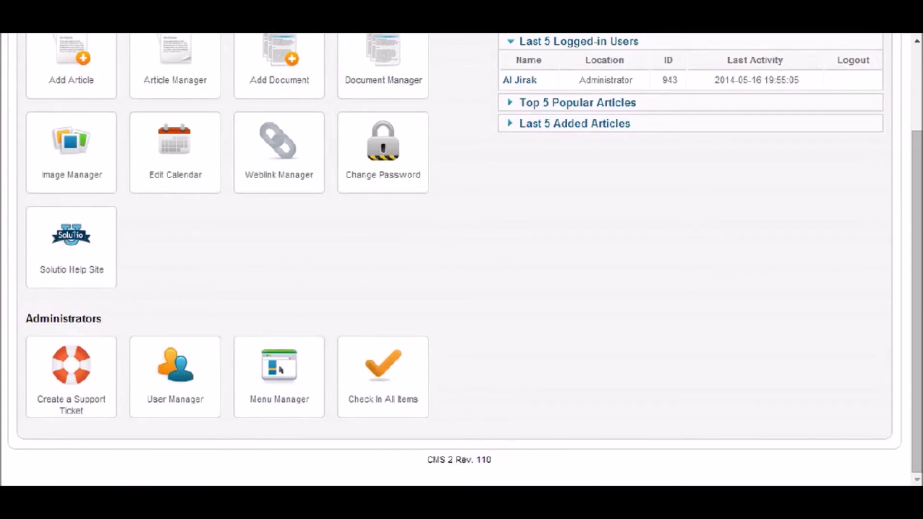
left_click(74, 246)
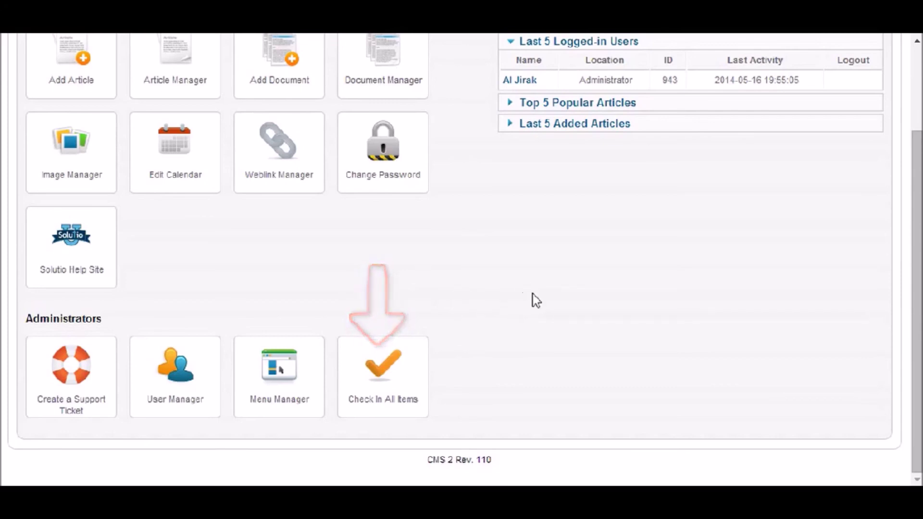
scroll(542, 303, "up", 3)
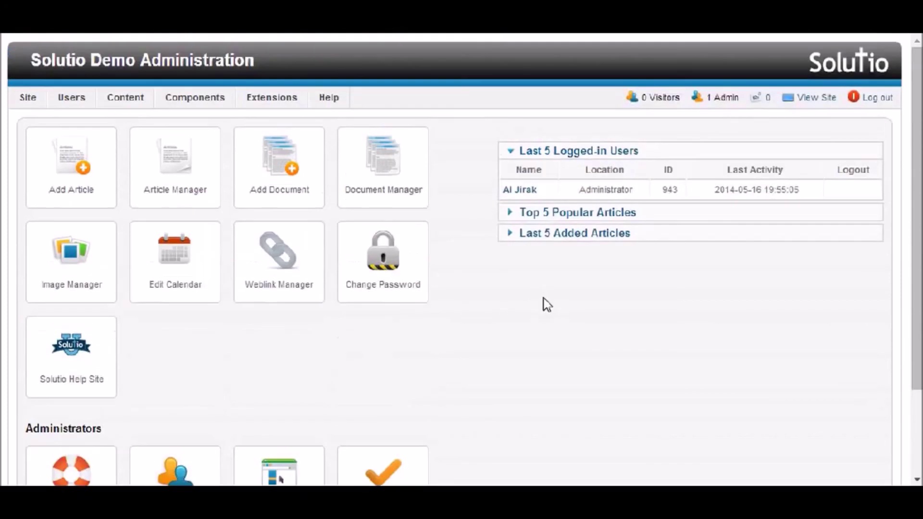